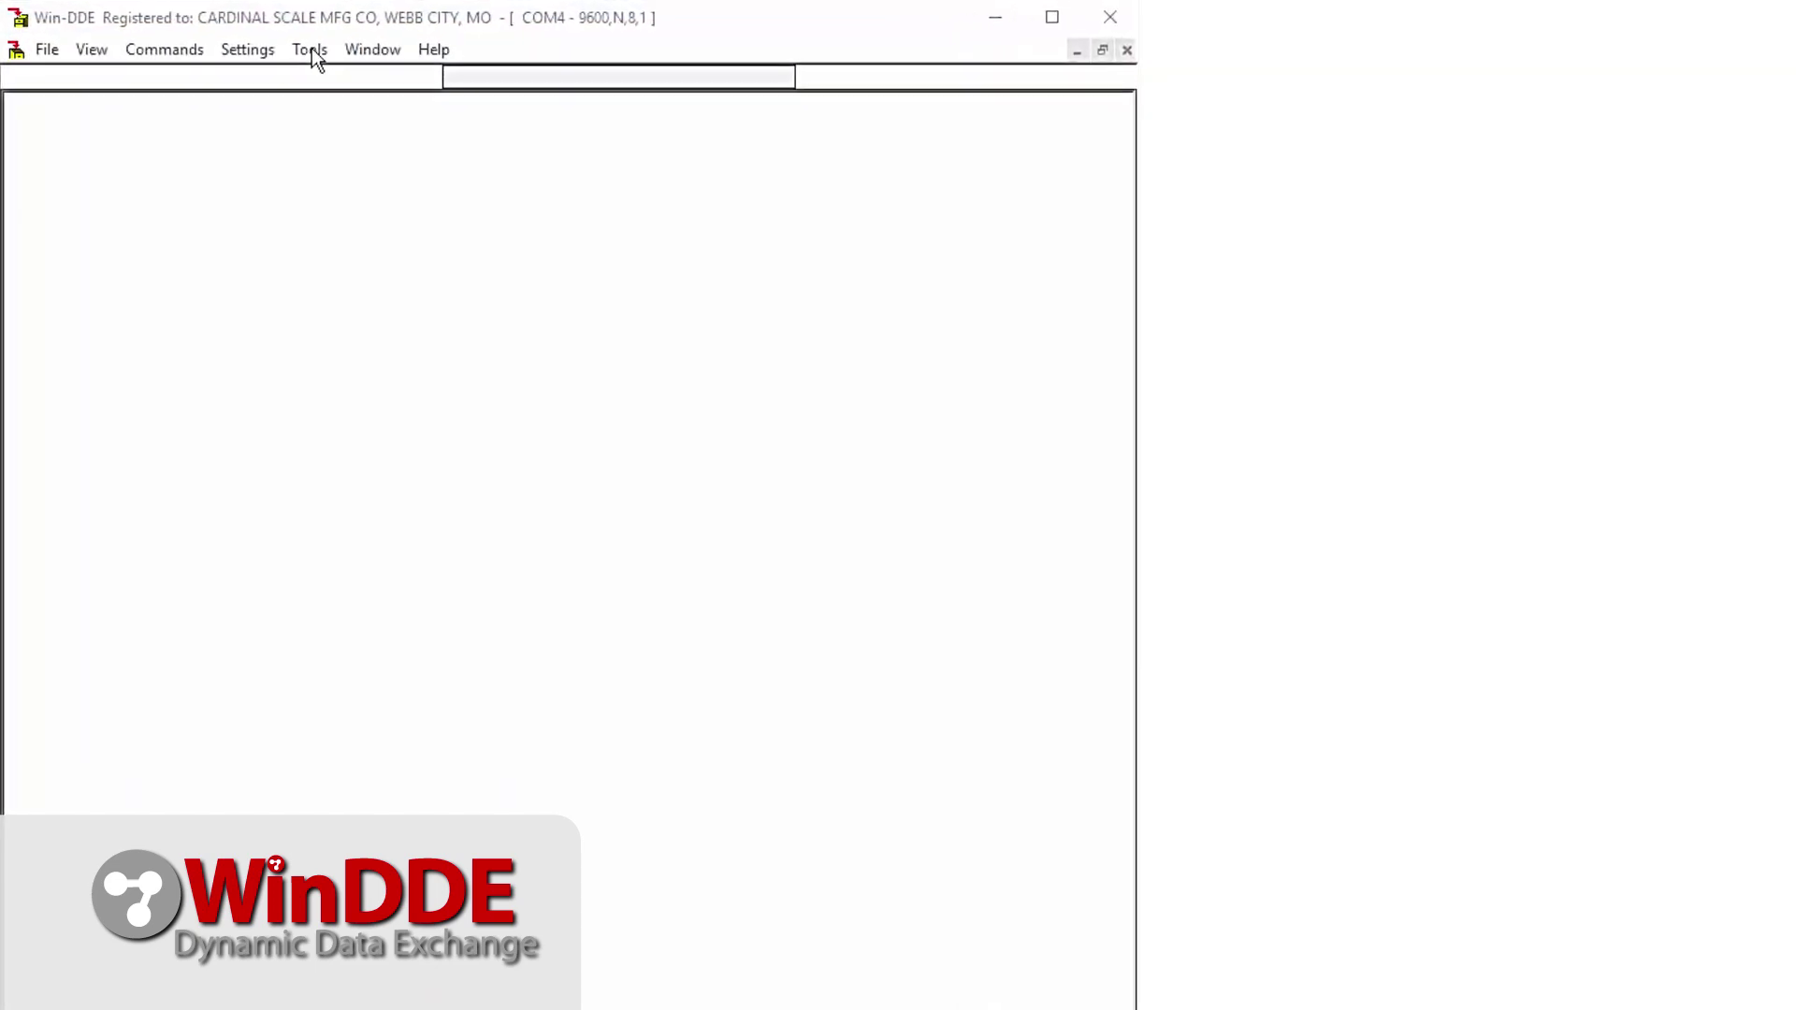
{"action": "left_click", "coordinate": [286, 48]}
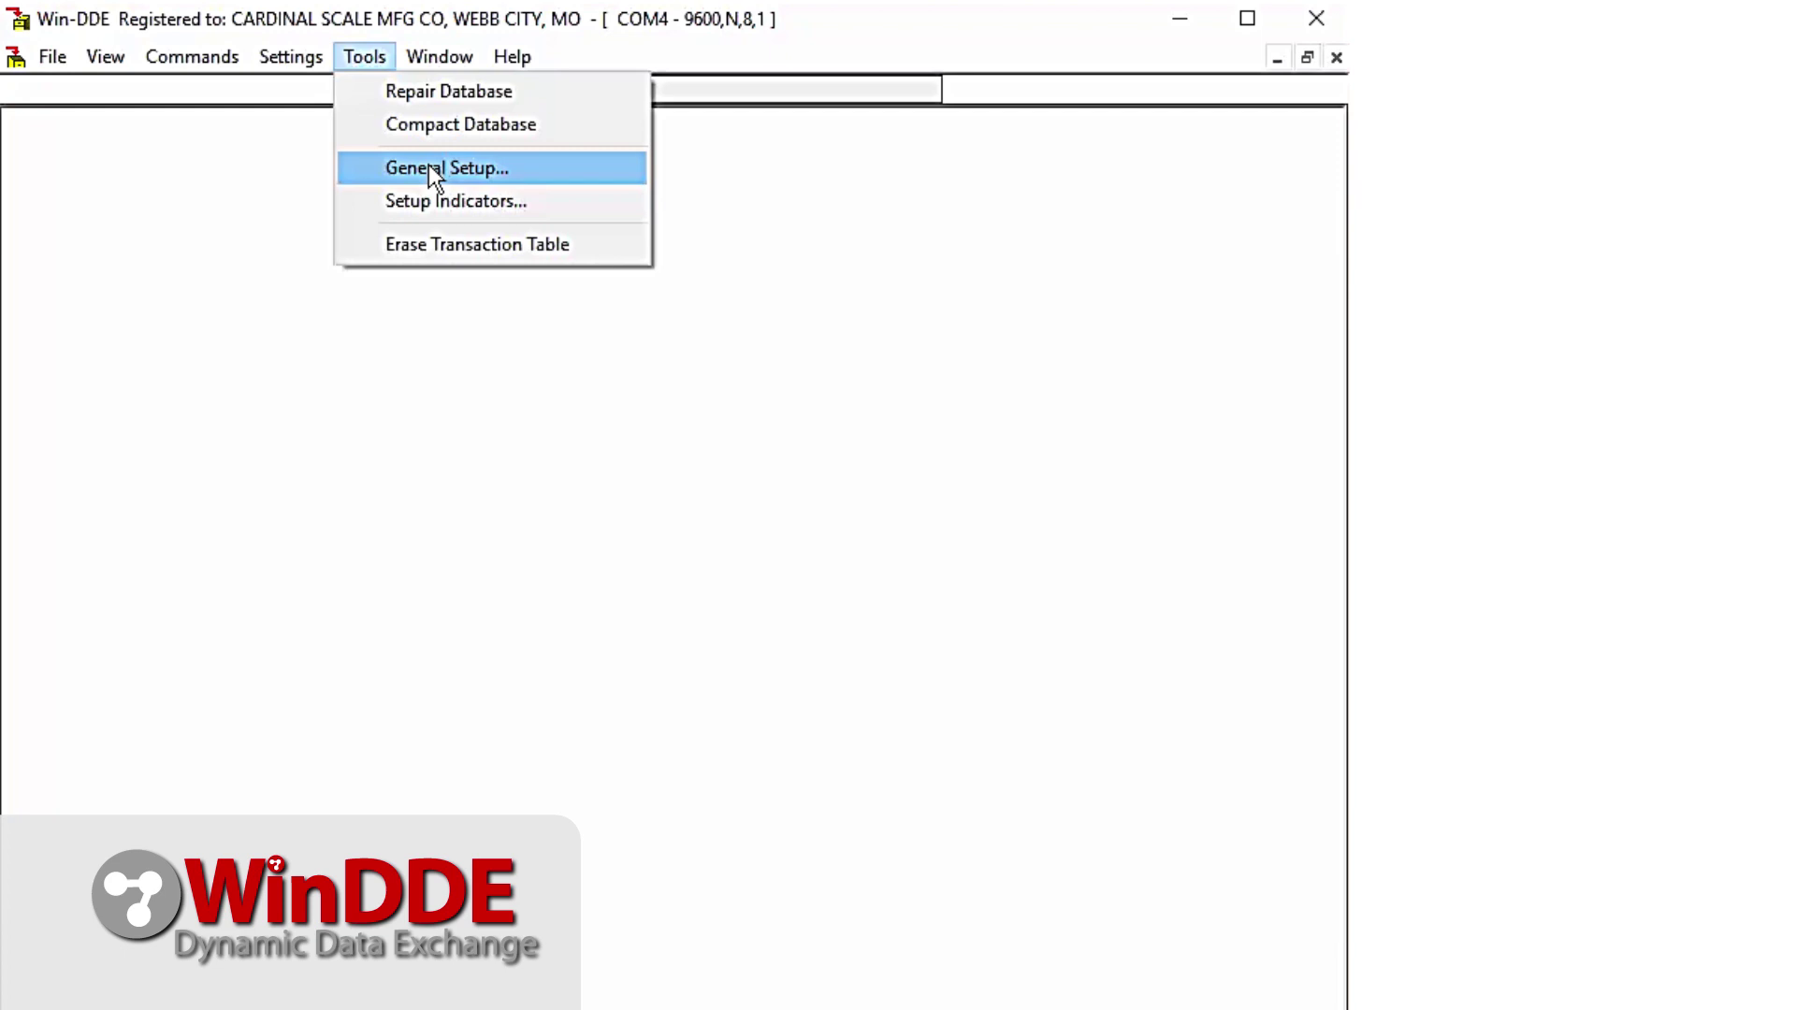
{"action": "left_click", "coordinate": [428, 164]}
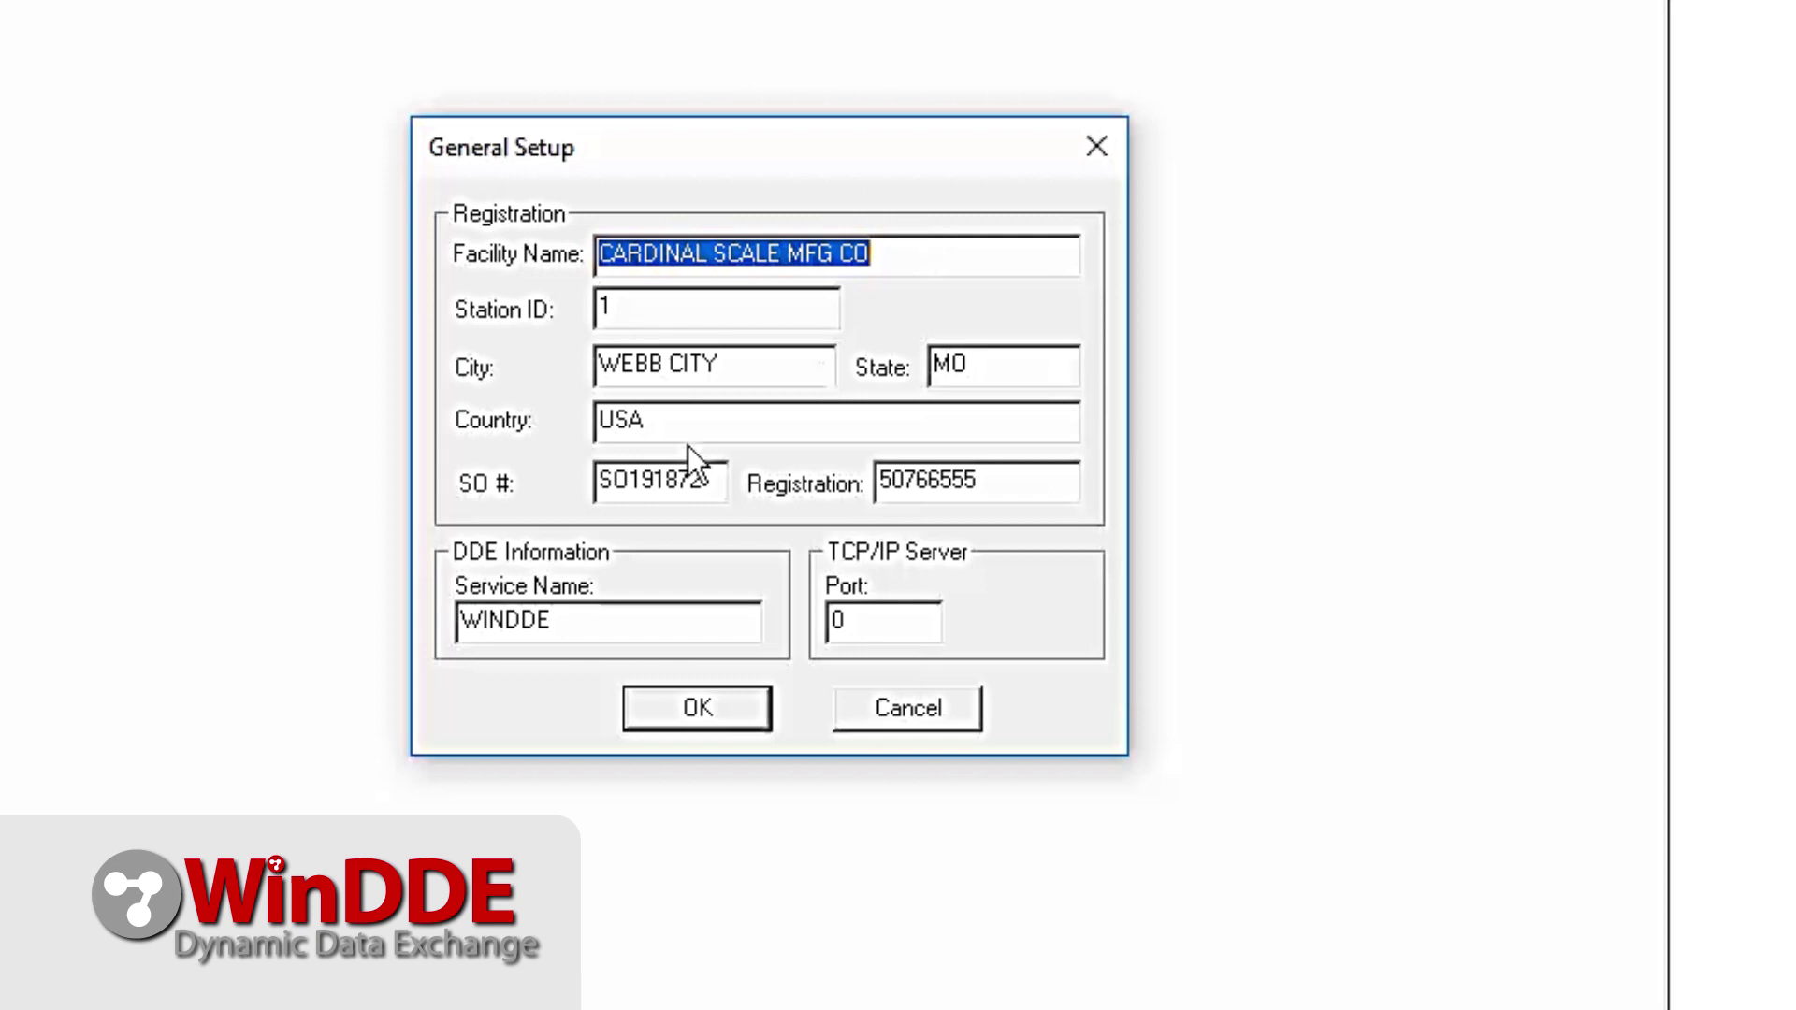
{"action": "left_click", "coordinate": [700, 704]}
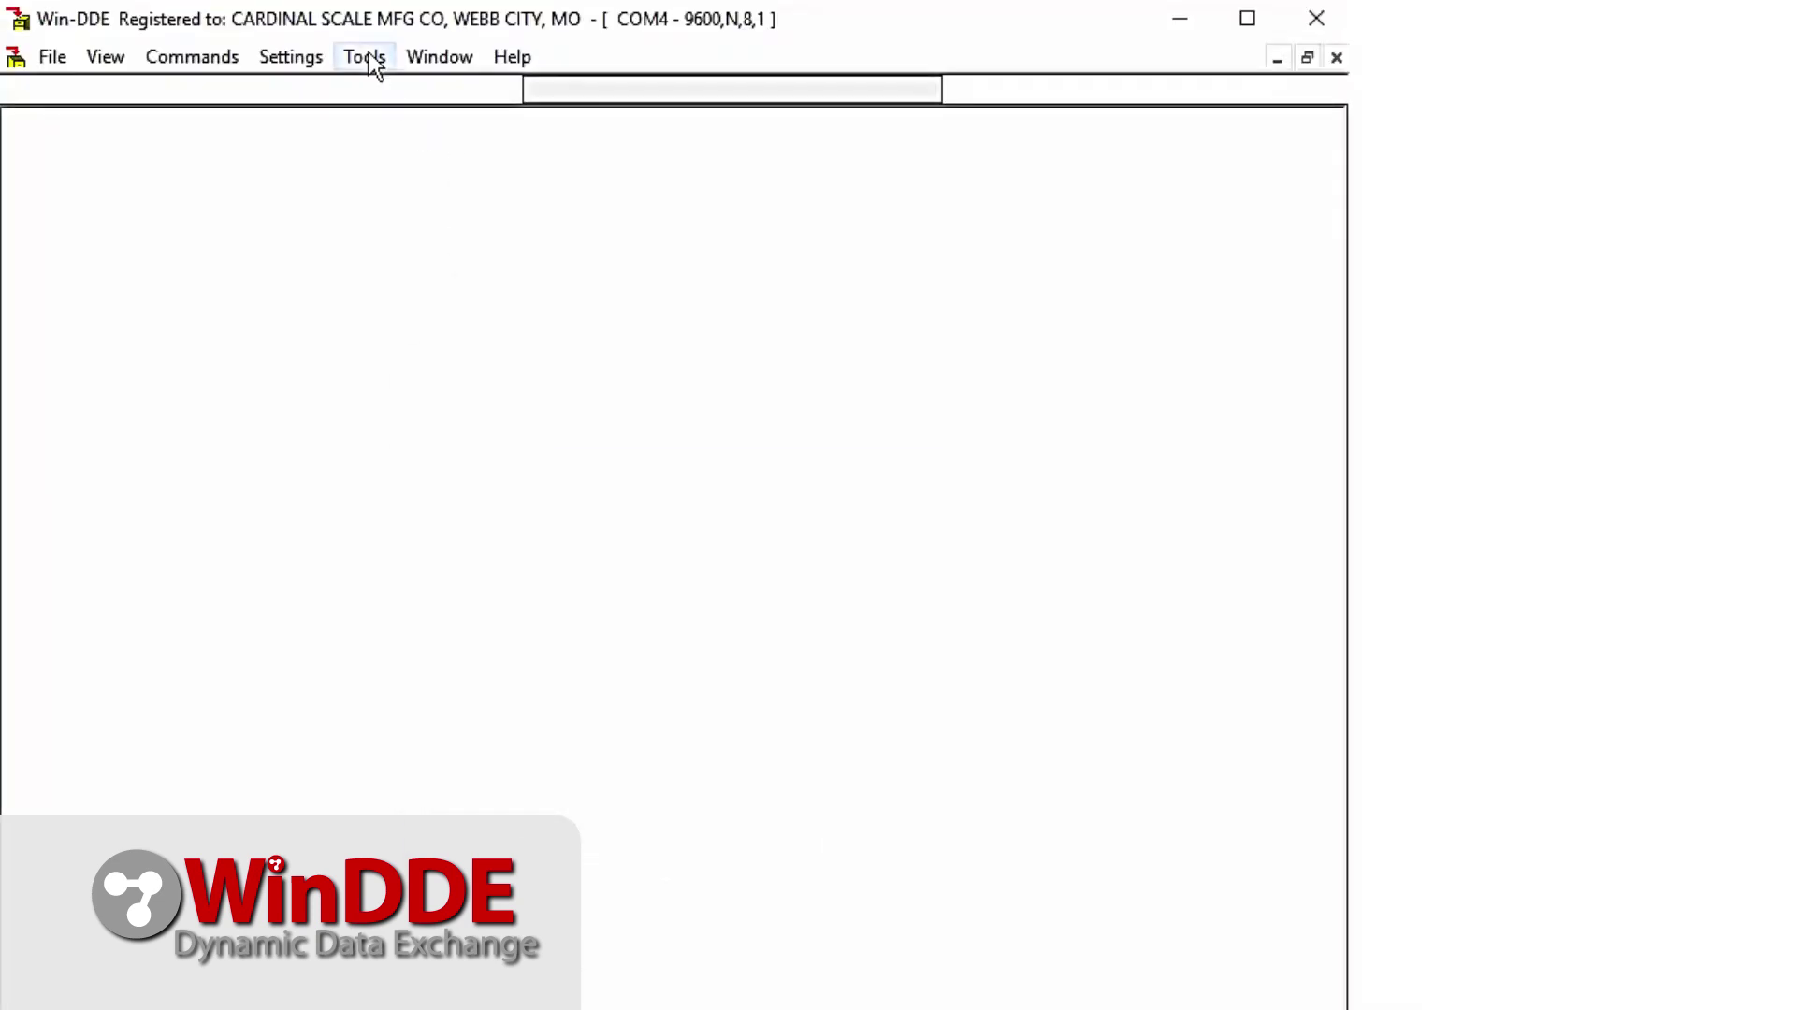
In Setup Indicators, keep indicator 1 on profile 225 and switch its device port to TCP/IP
{"action": "left_click", "coordinate": [369, 54]}
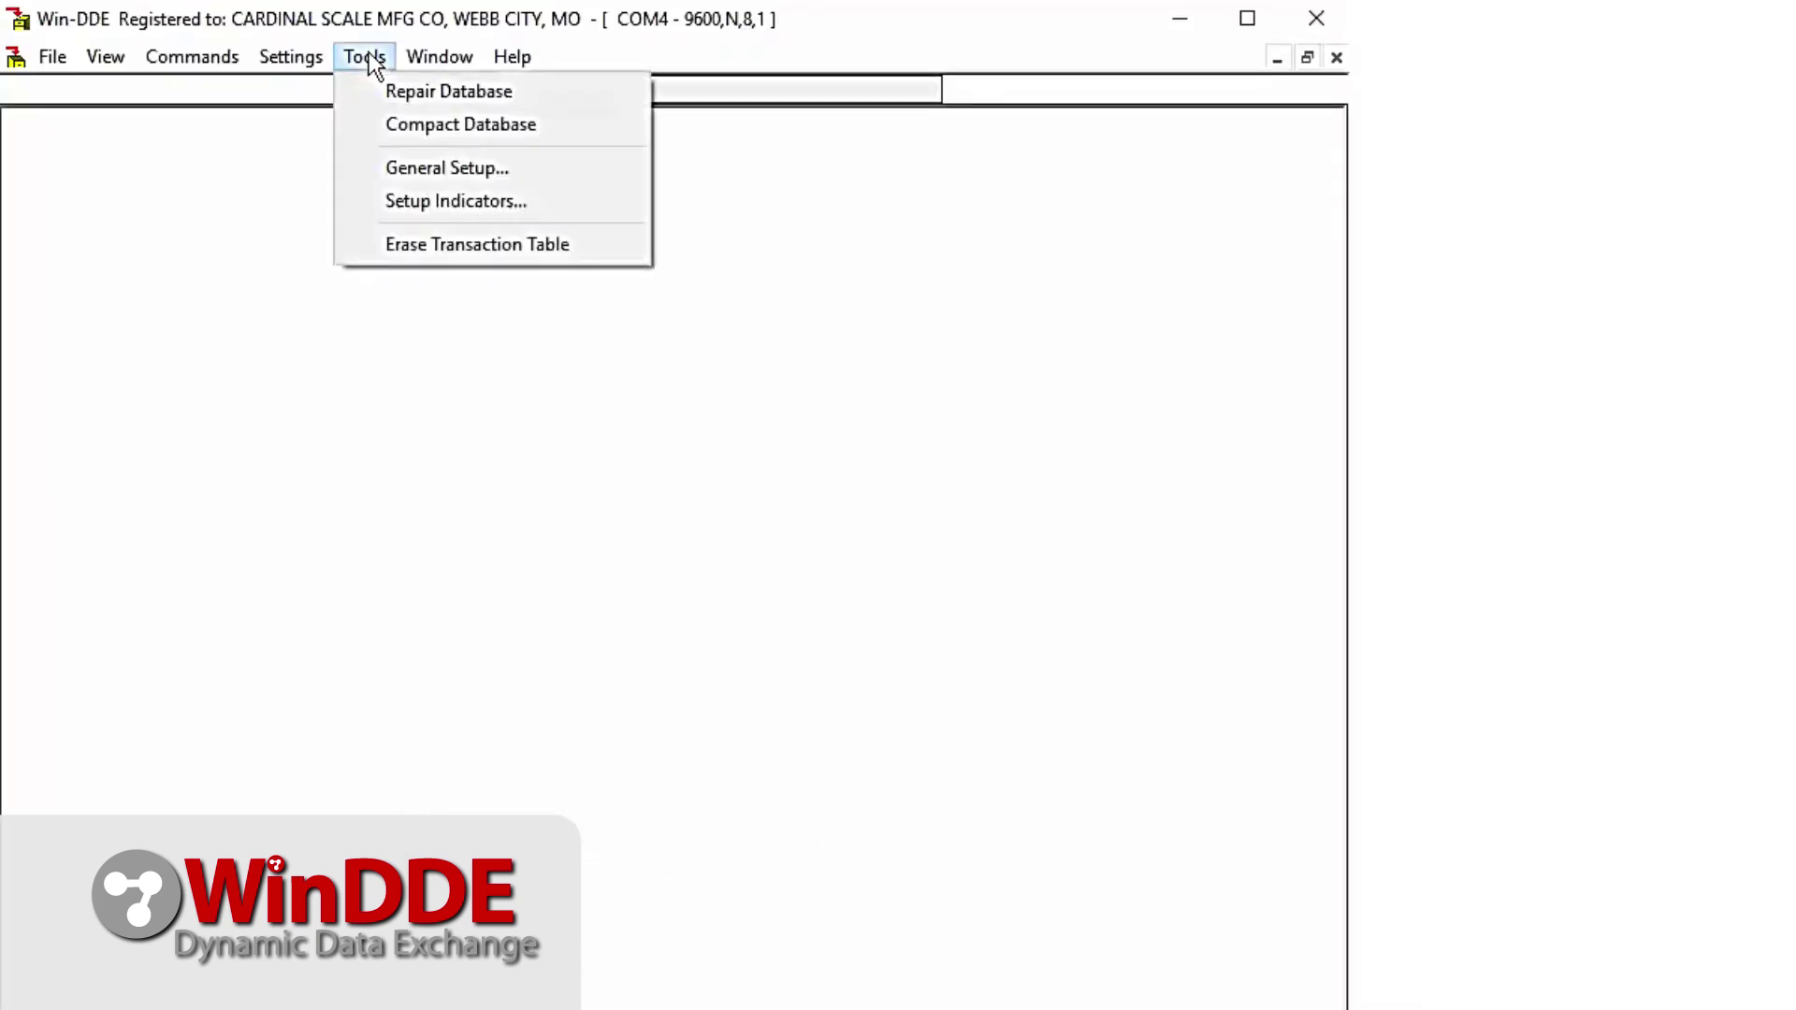
{"action": "left_click", "coordinate": [418, 201]}
{"action": "left_click", "coordinate": [301, 259]}
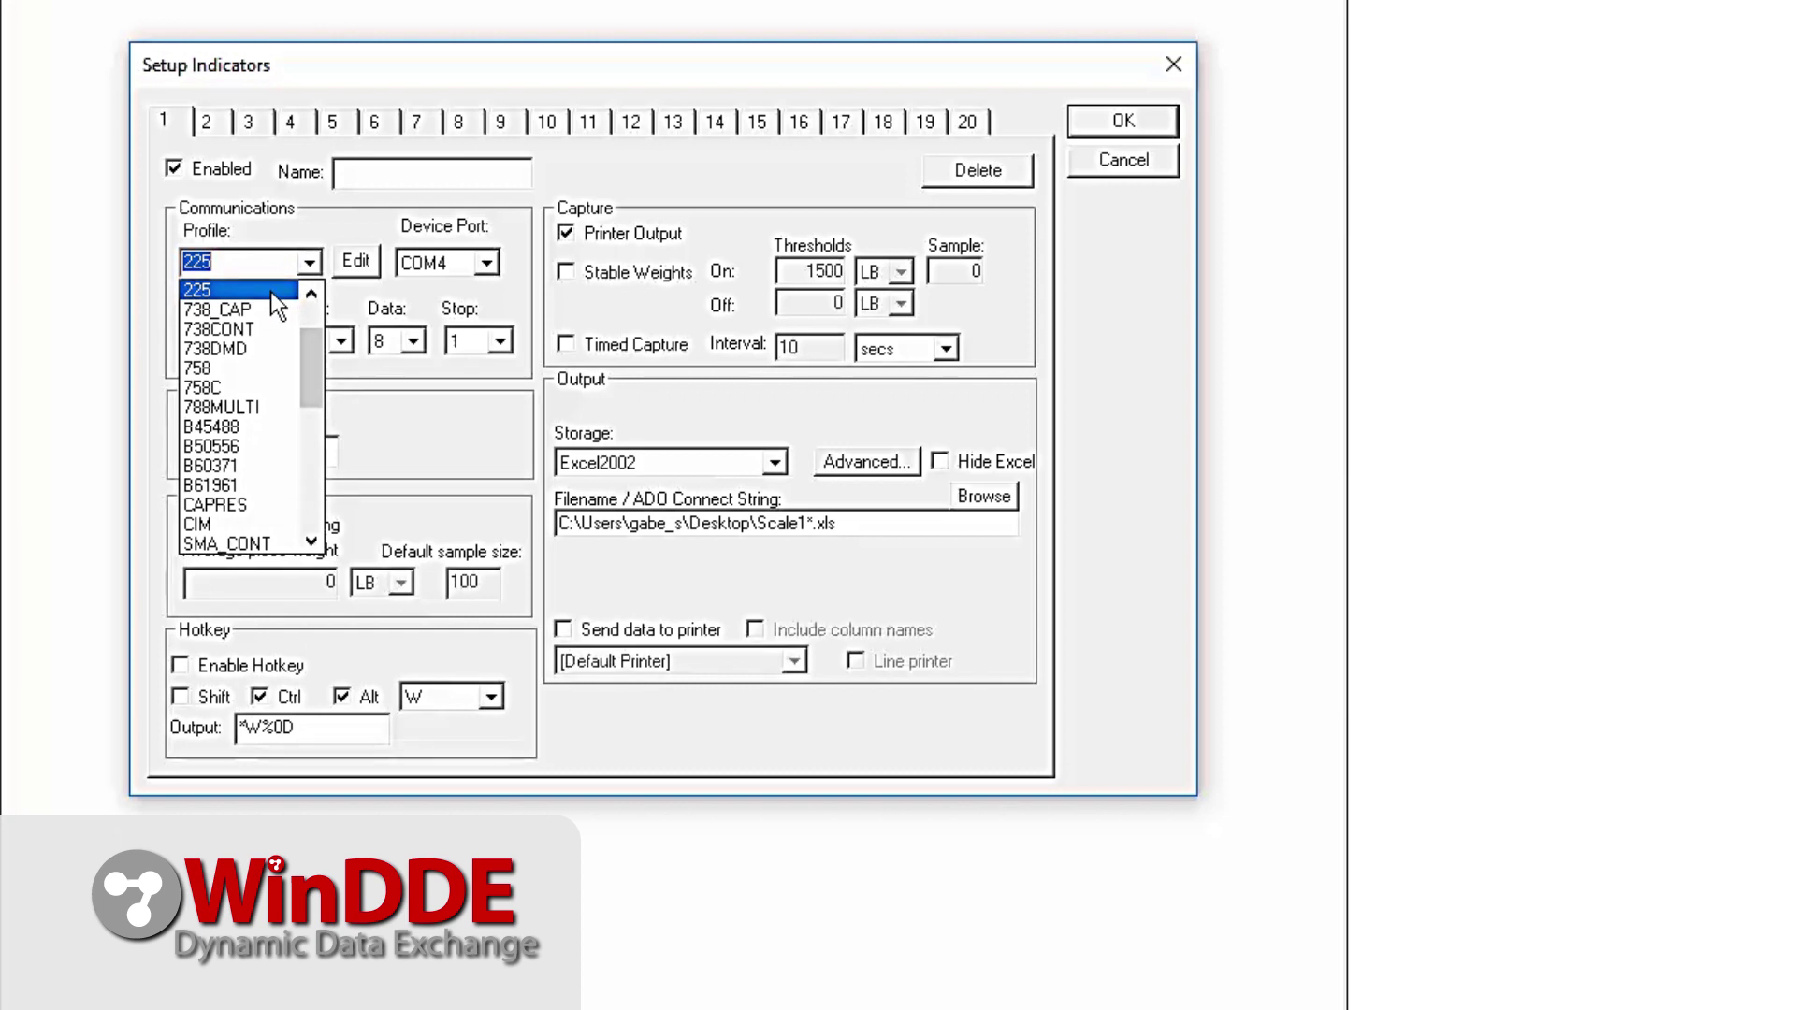
{"action": "left_click", "coordinate": [271, 290]}
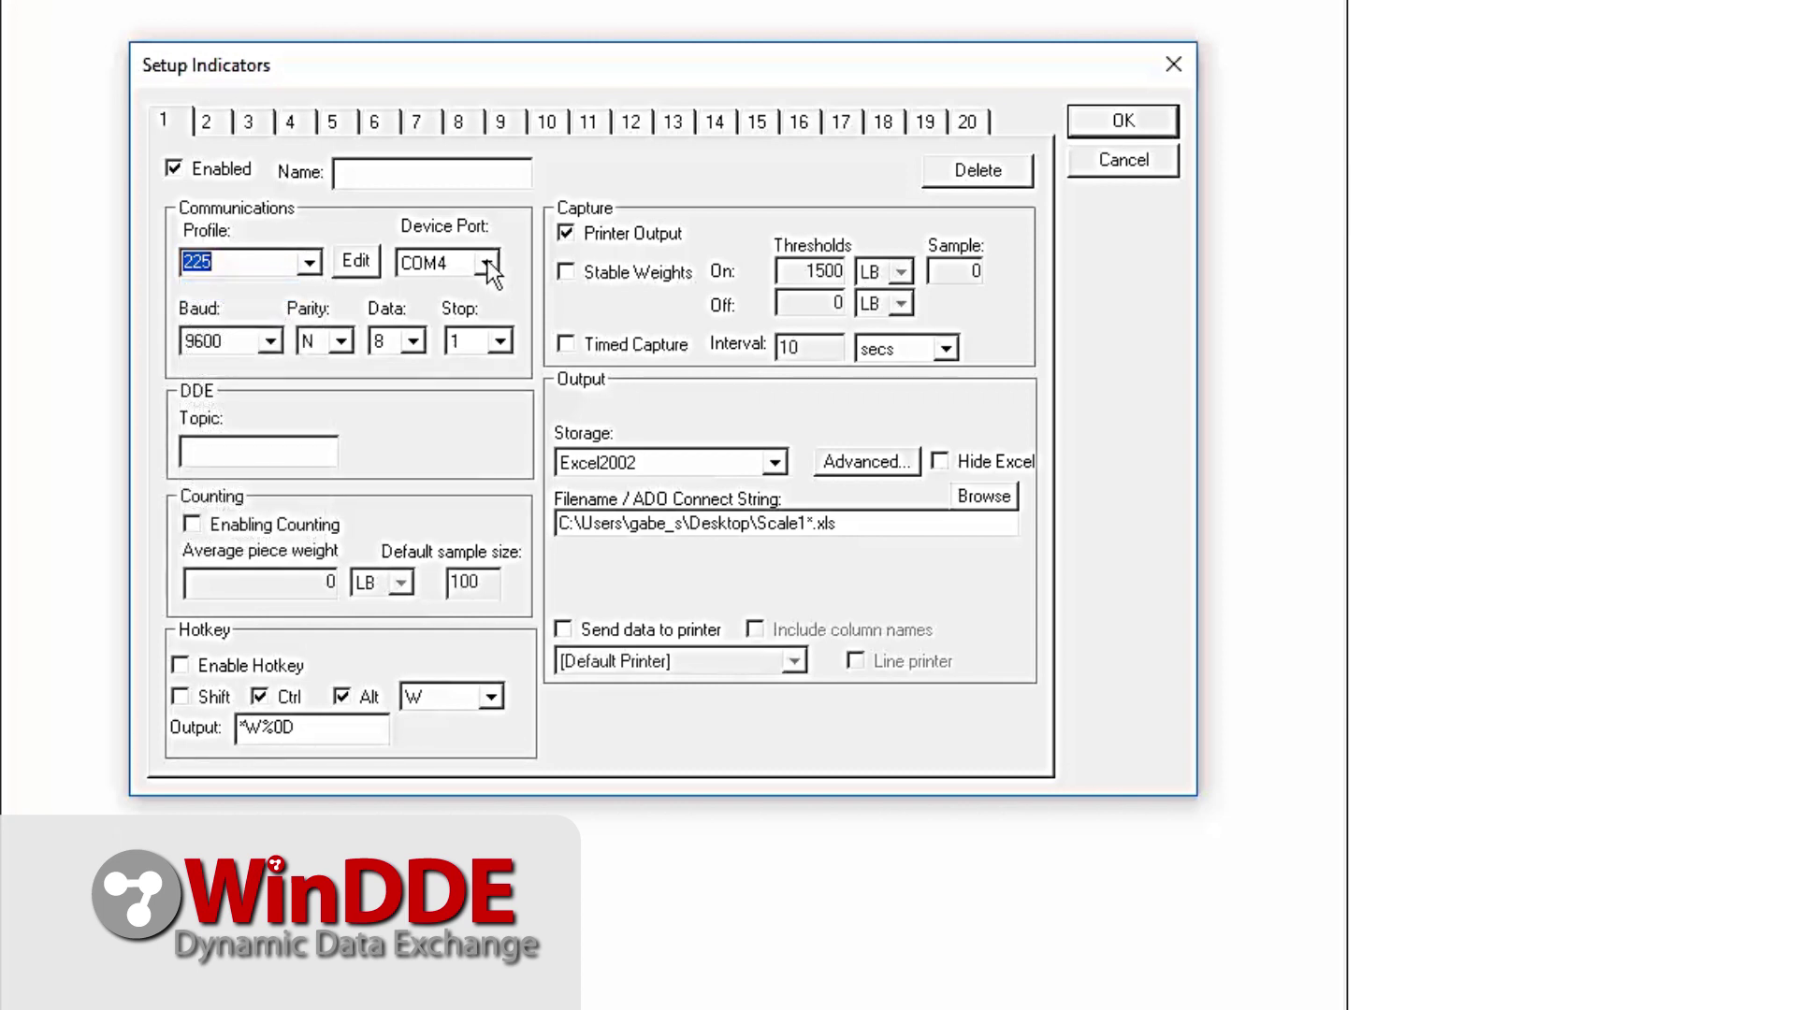
{"action": "left_click", "coordinate": [487, 266]}
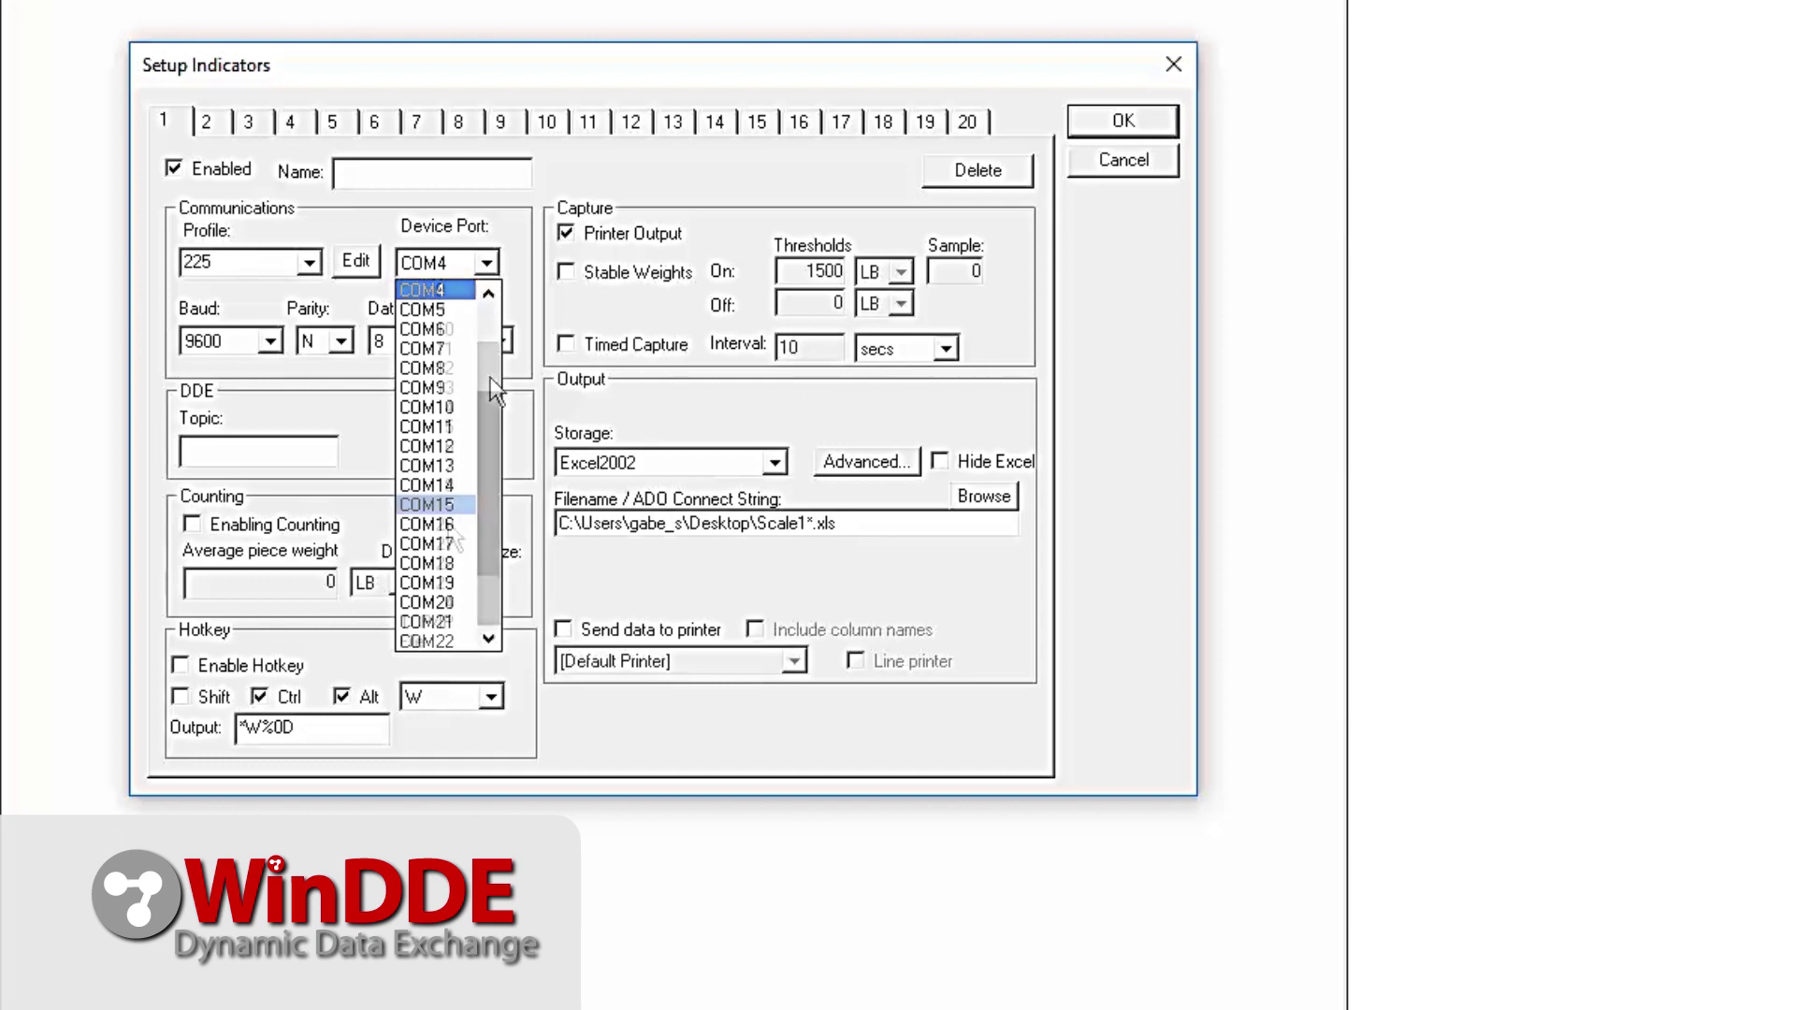
{"action": "scroll", "coordinate": [439, 577], "scroll_direction": "down", "scroll_amount": 2}
{"action": "left_click", "coordinate": [441, 615]}
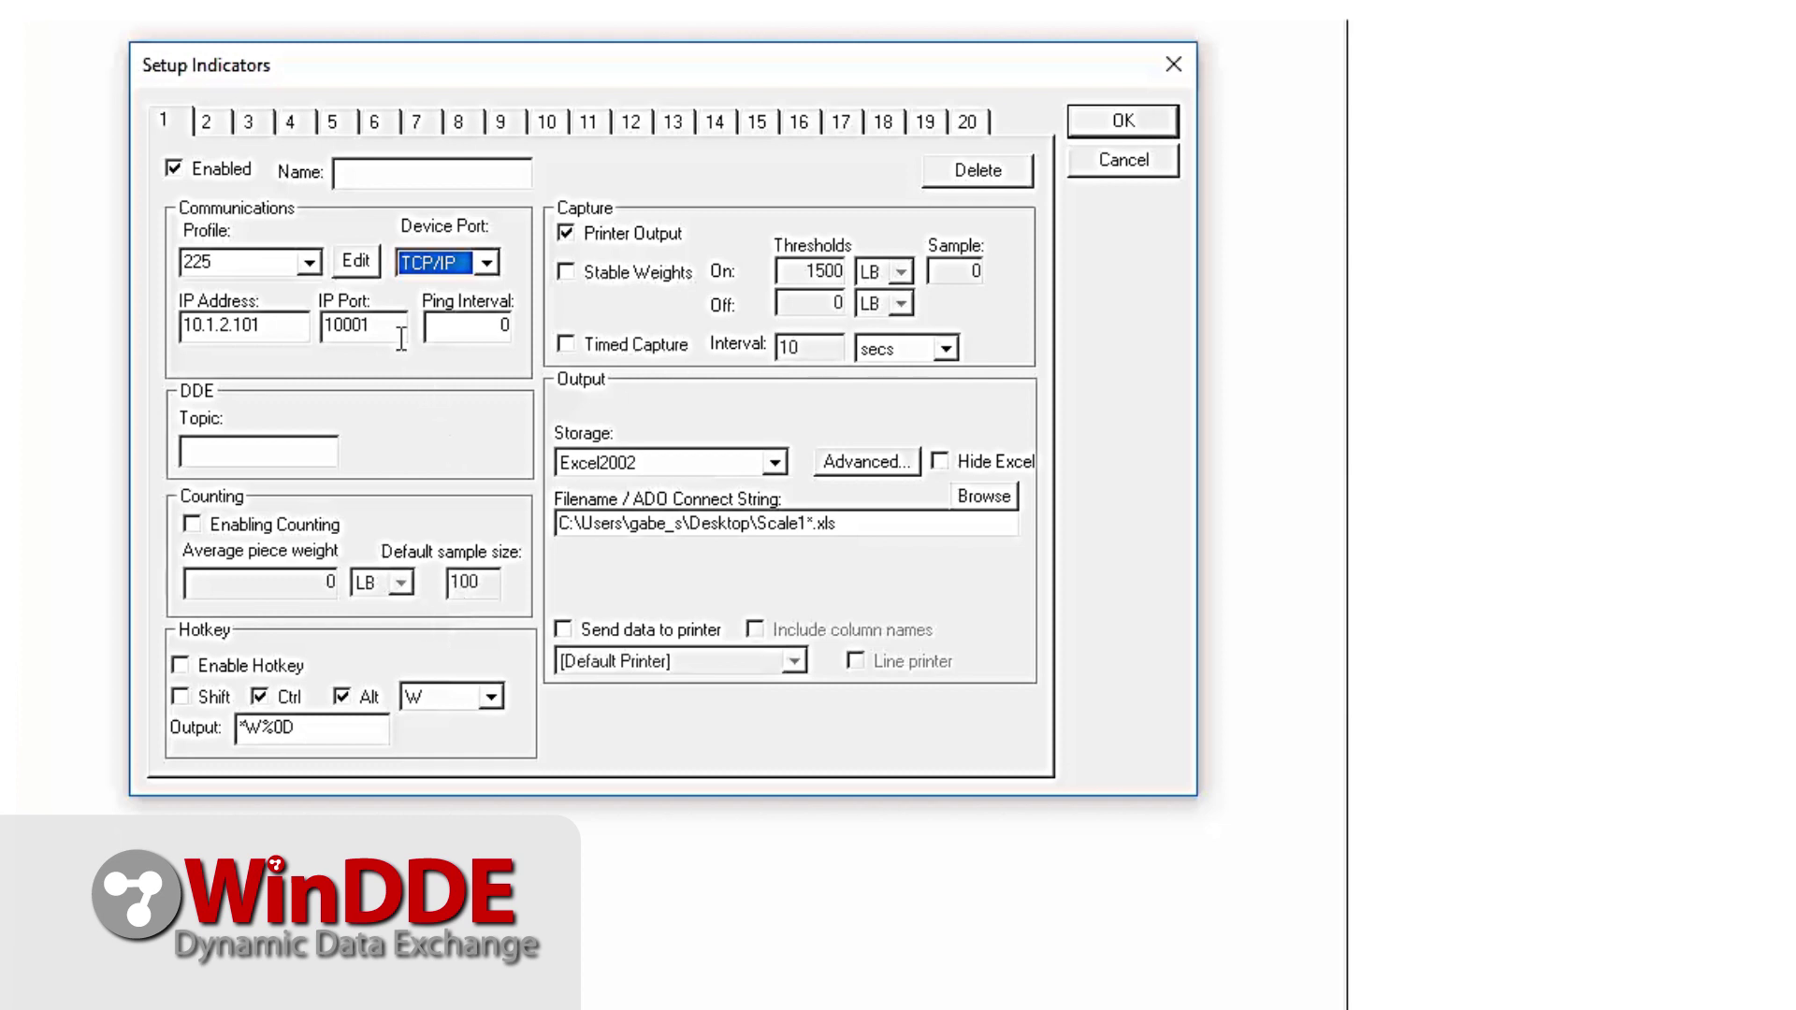
{"action": "left_click_drag", "start_coordinate": [388, 328], "coordinate": [315, 329]}
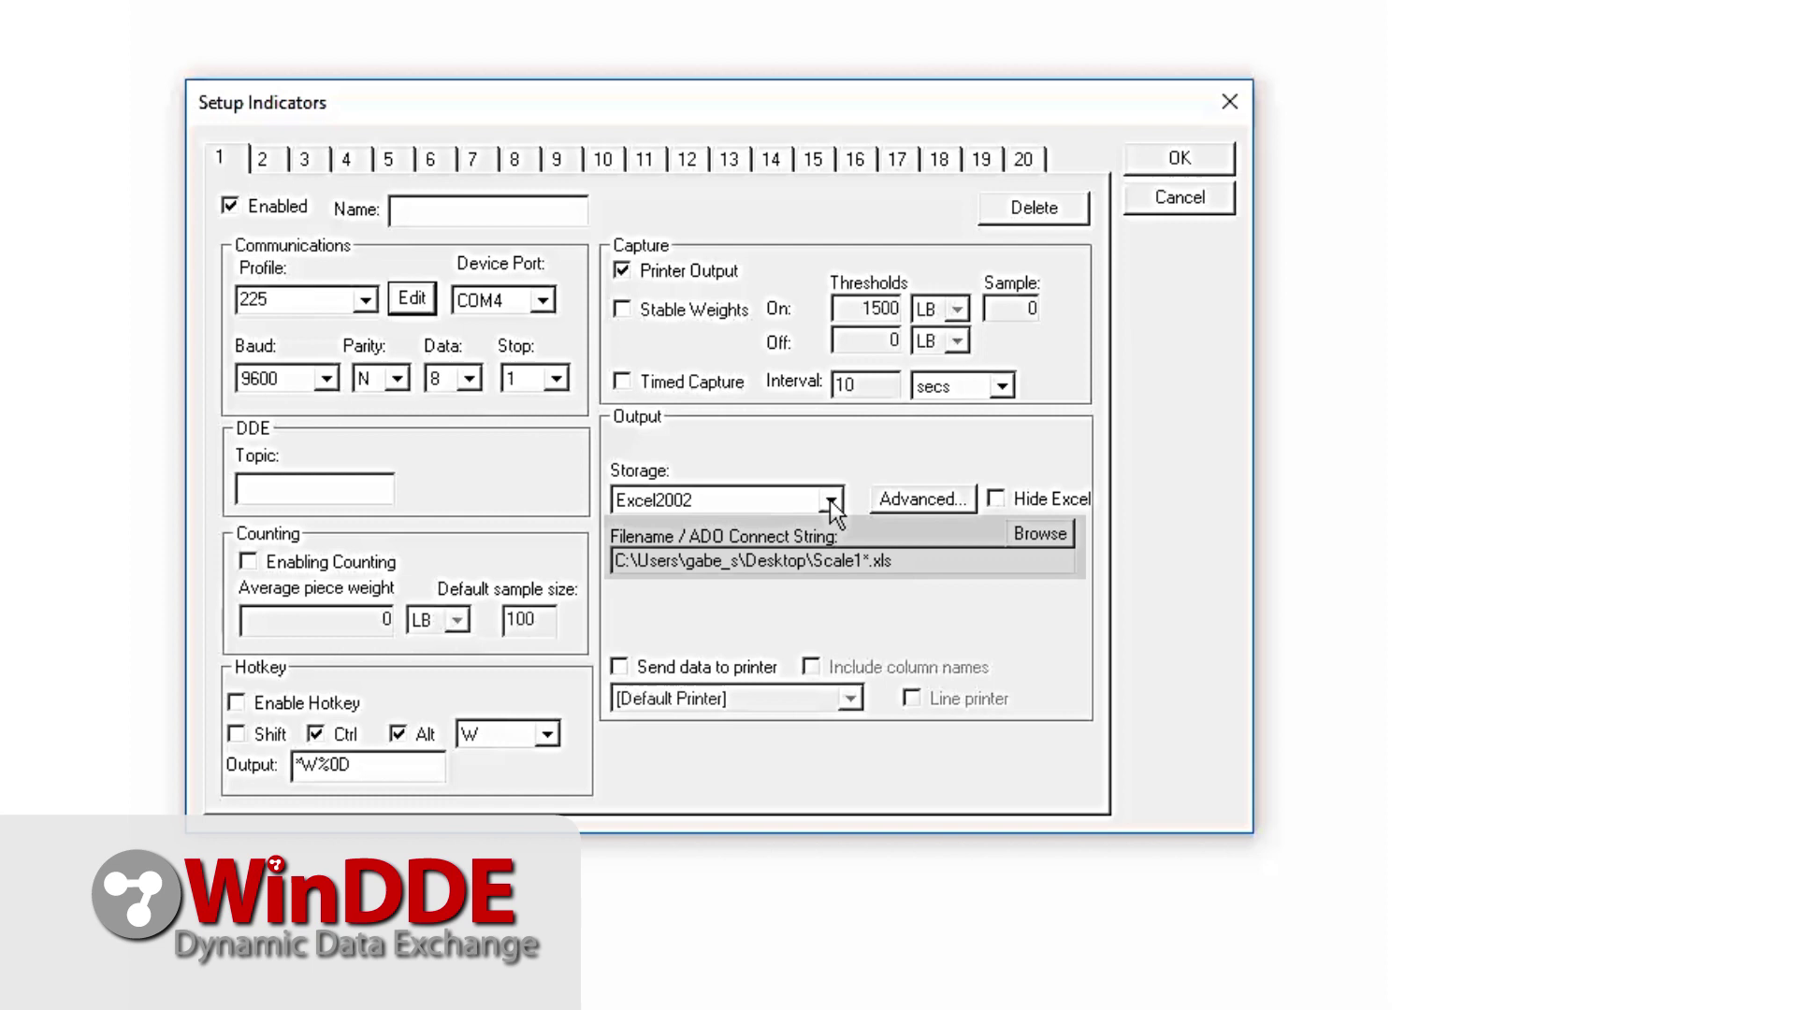
Select the desktop Scale1*.xls file path as indicator 1's Excel2002 storage file
{"action": "mouse_move", "coordinate": [900, 561]}
{"action": "left_mouse_down"}
{"action": "mouse_move", "coordinate": [772, 563]}
{"action": "mouse_move", "coordinate": [670, 591]}
{"action": "left_mouse_up"}
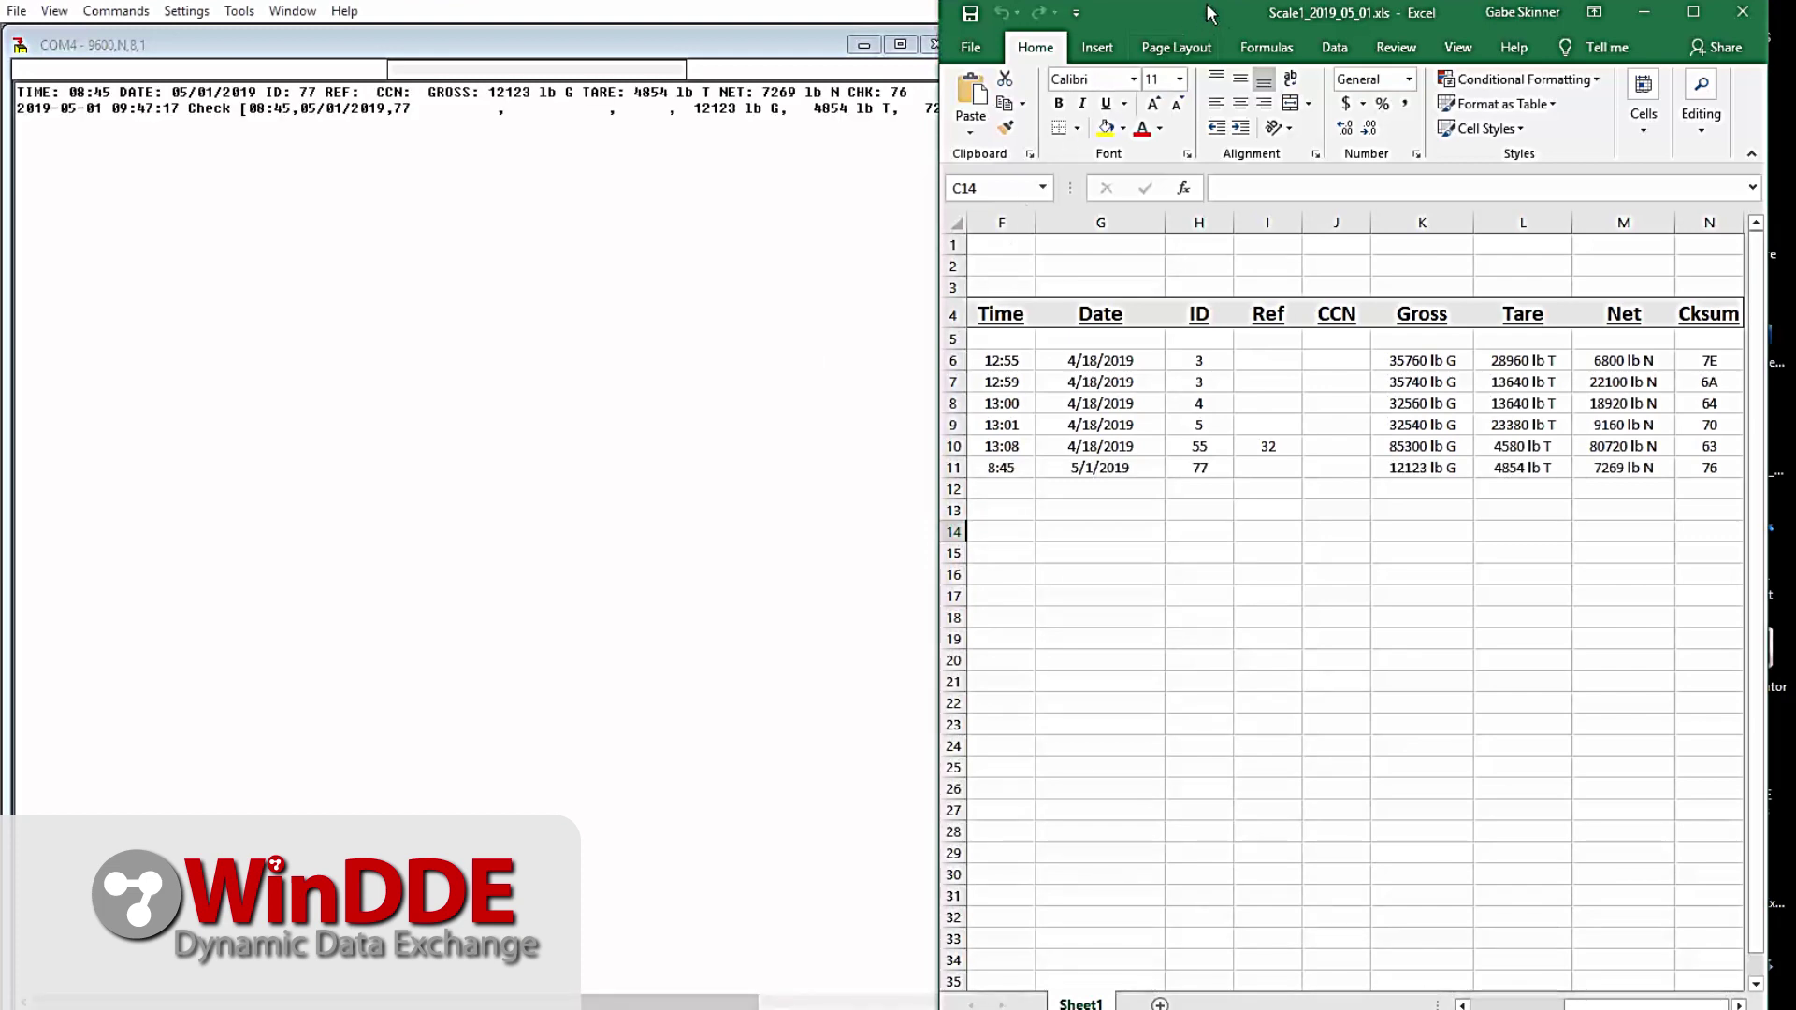
Inspect row 11's new record in Excel: time 8:45, ID 77 and checksum 76
{"action": "left_click", "coordinate": [1043, 442]}
{"action": "left_click", "coordinate": [1235, 441]}
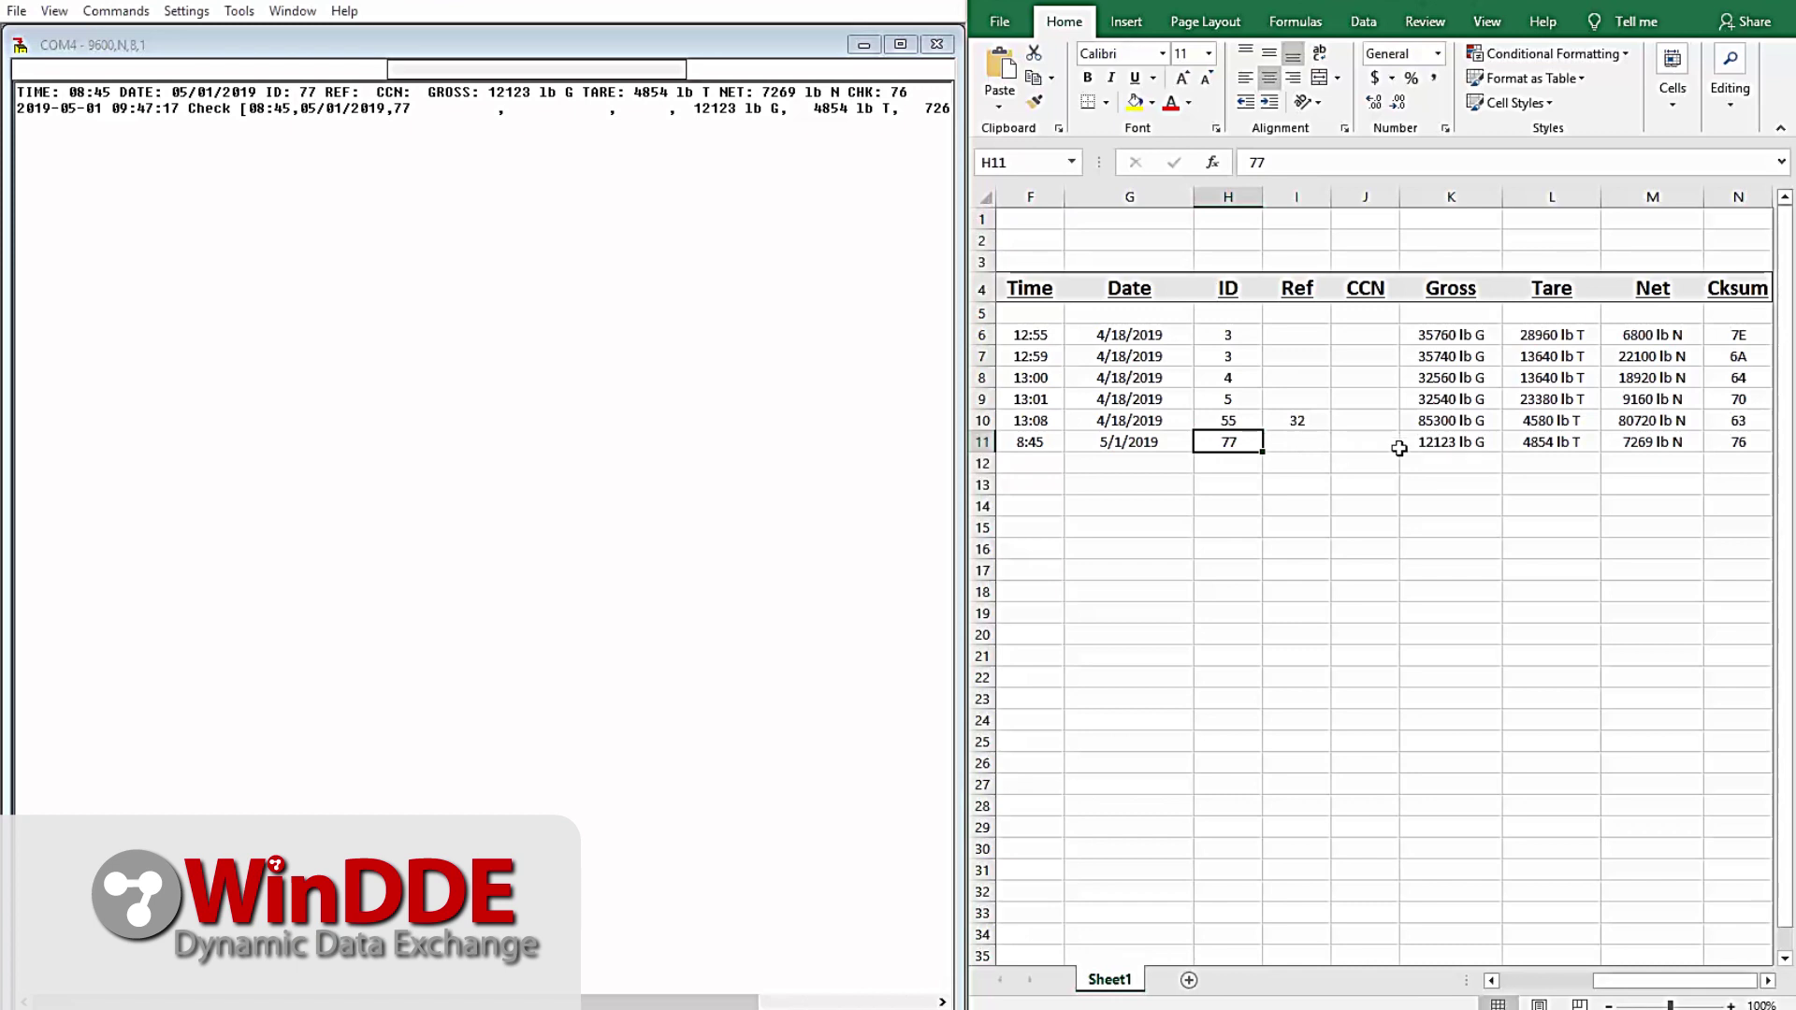
{"action": "left_click", "coordinate": [1742, 445]}
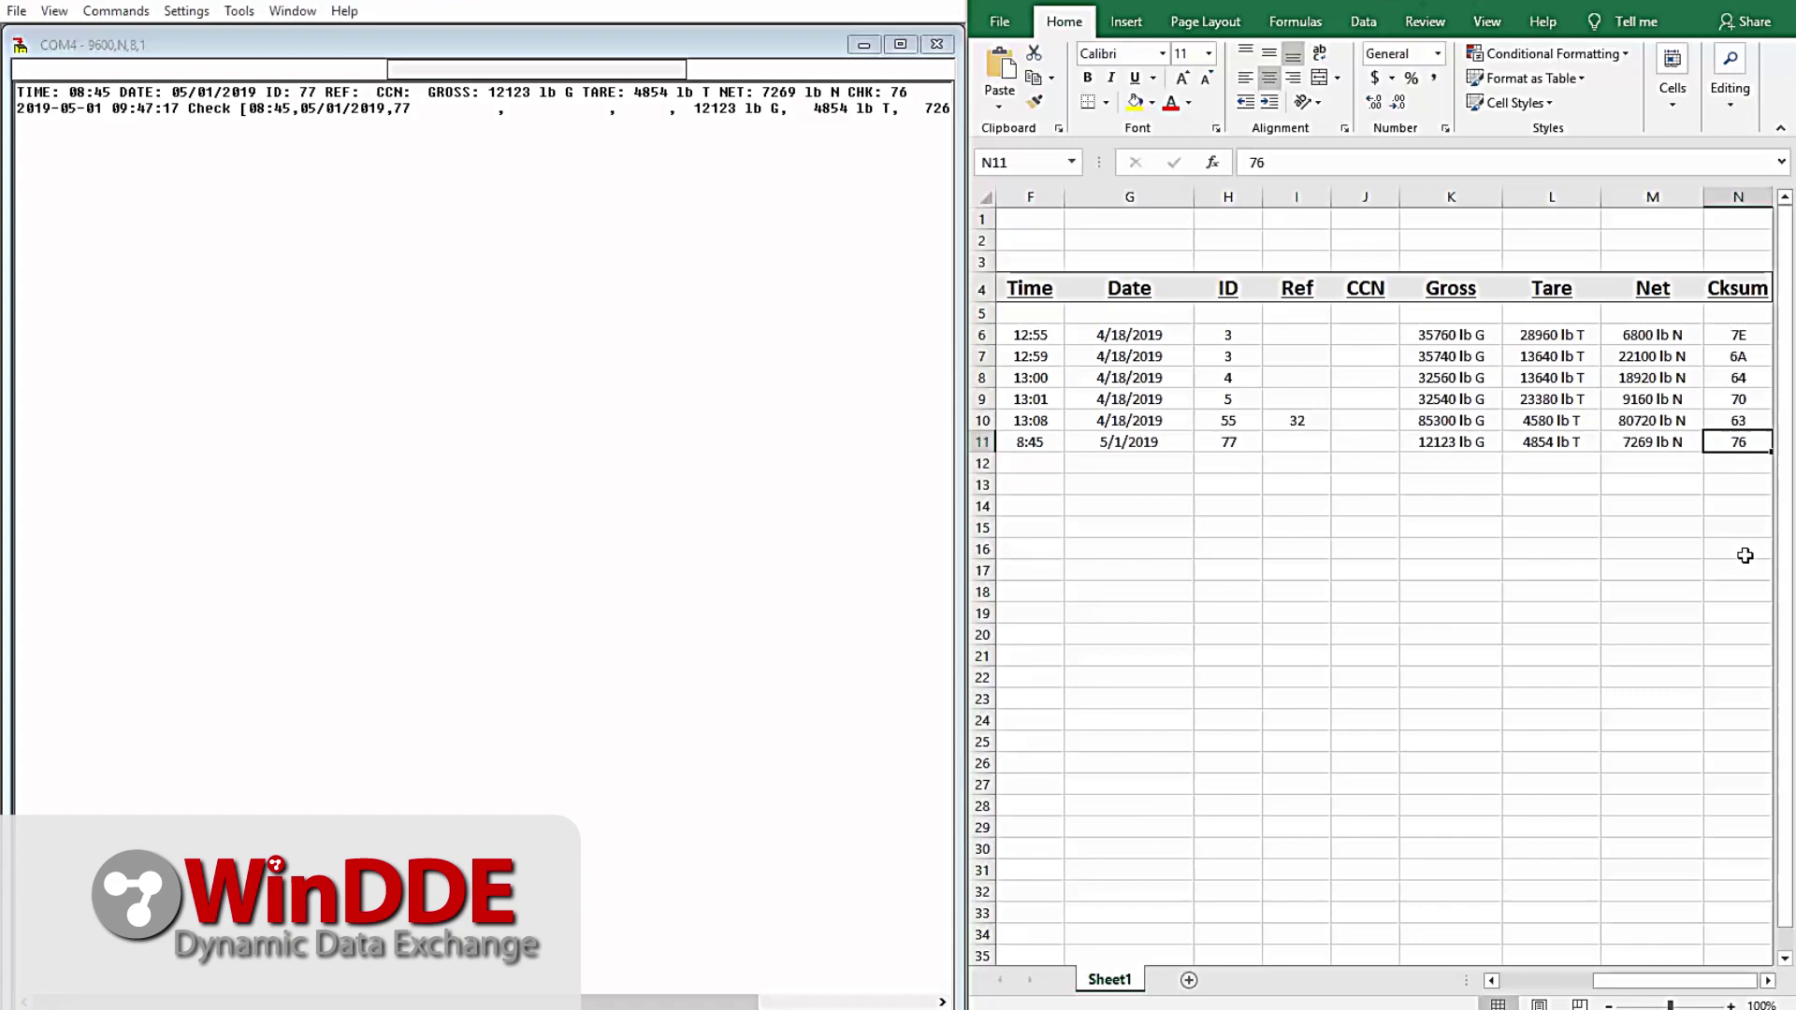